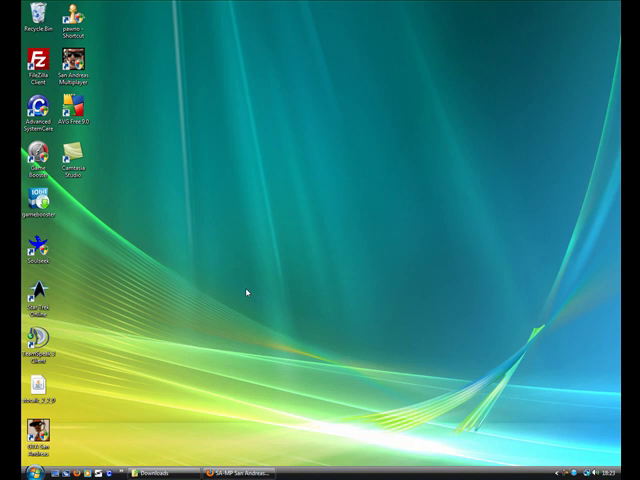
Go to the sa-mp.com Downloads page and download the SA-MP 0.3a R7 Windows Server zip
left_click(237, 473)
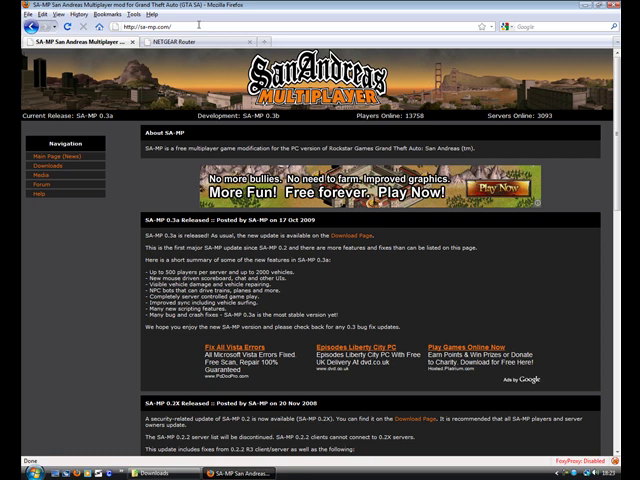
left_click(47, 166)
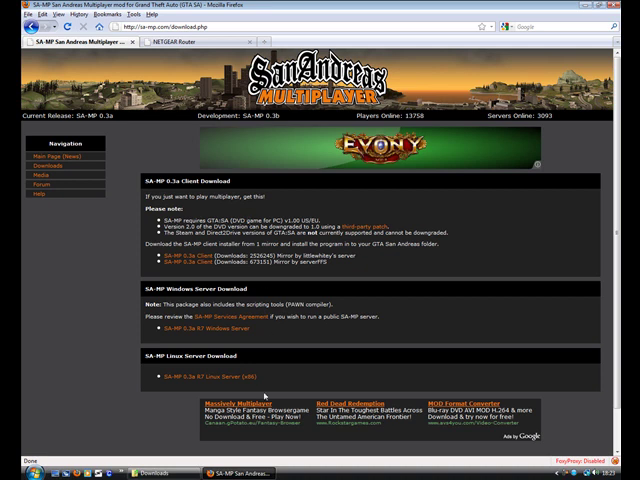
left_click_drag(165, 289, 265, 292)
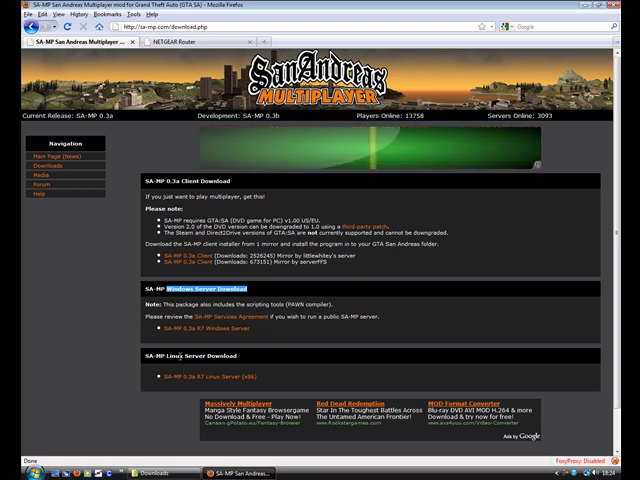
left_click(165, 360)
left_click_drag(167, 357, 251, 360)
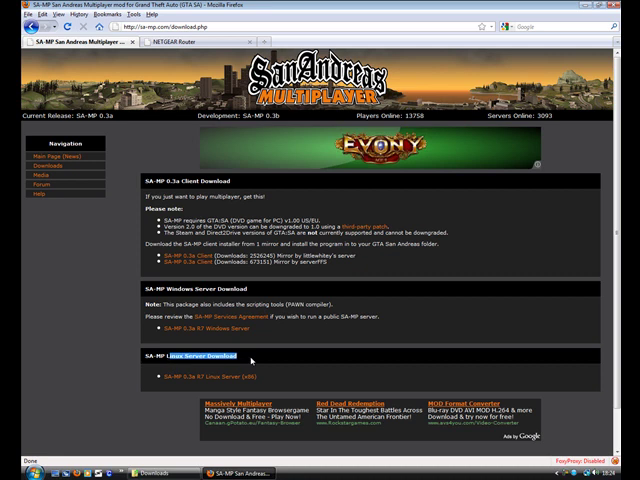
left_click(246, 360)
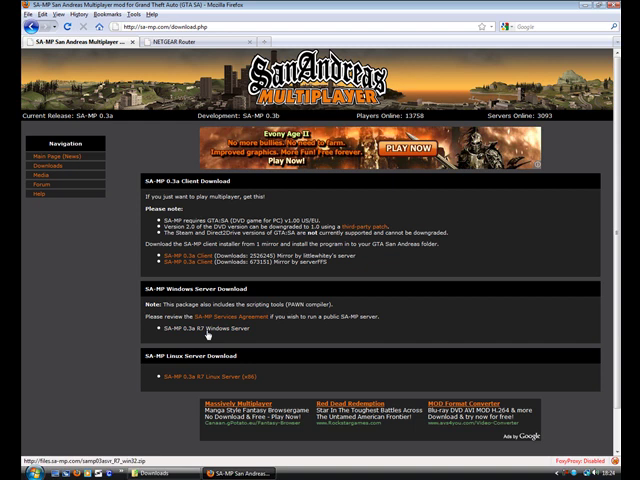
left_click(208, 329)
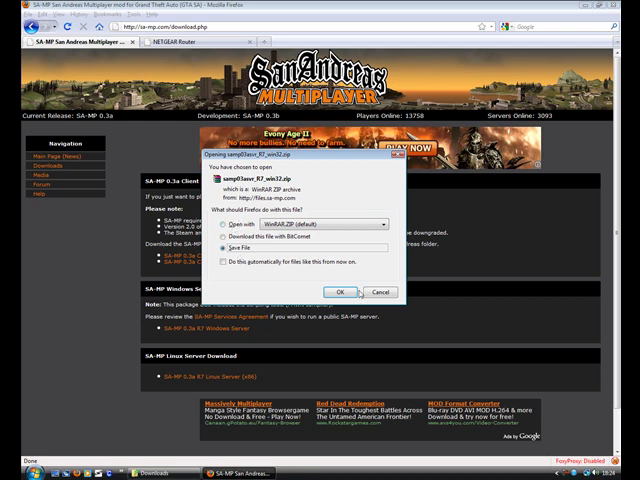
left_click(380, 292)
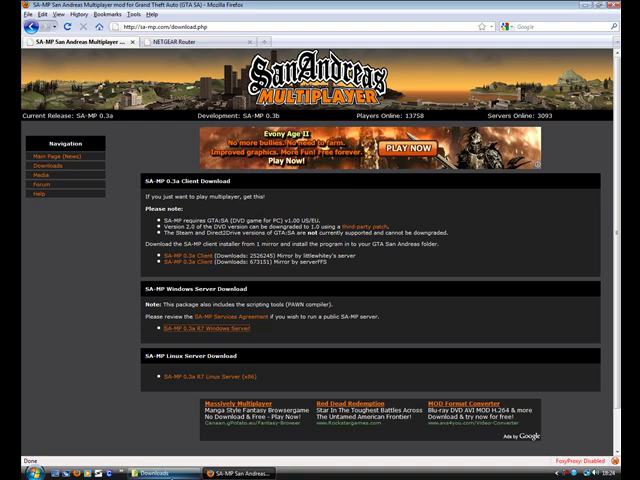
From the Downloads window, open the extracted samp03asvr_R7_win32 folder
left_click(170, 473)
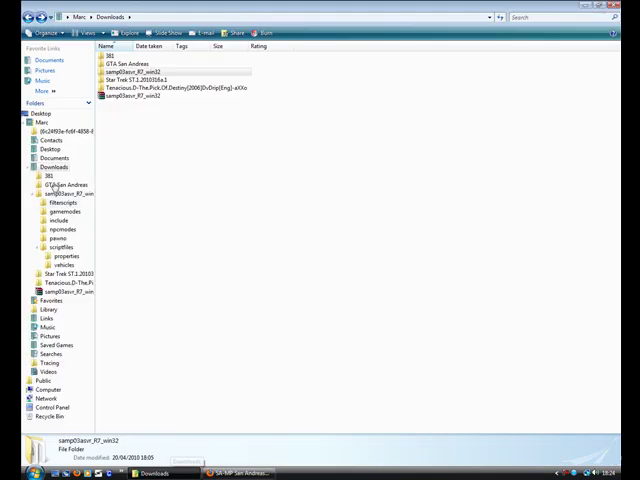
right_click(157, 97)
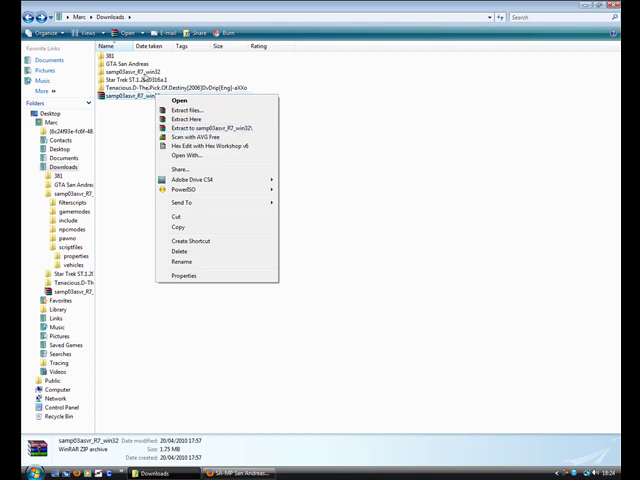
left_click(210, 128)
double_click(130, 72)
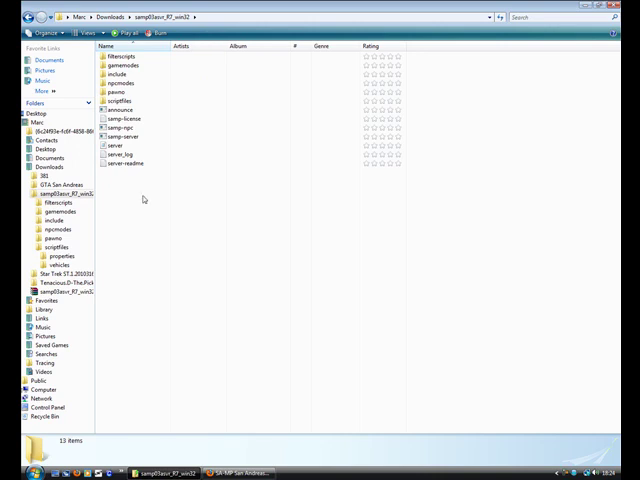
double_click(126, 163)
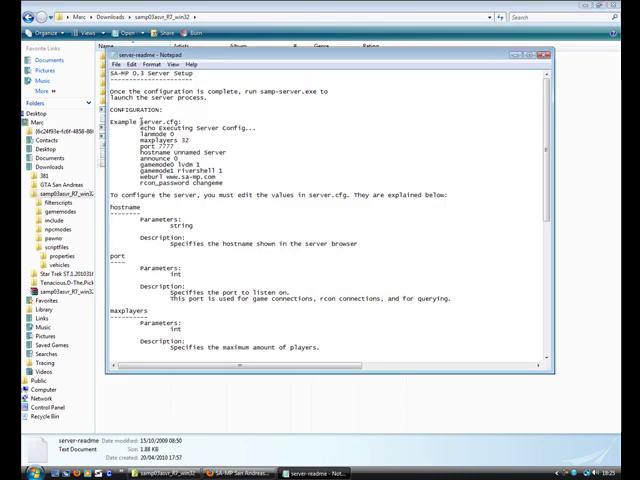
mouse_move(130, 122)
left_mouse_down()
mouse_move(225, 183)
mouse_move(140, 128)
left_mouse_up()
left_click(235, 186)
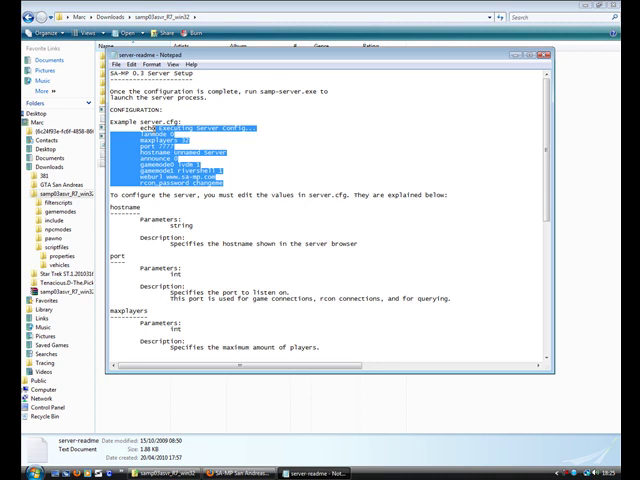
left_click(200, 165)
scroll(190, 204, "down", 1)
scroll(150, 155, "down", 2)
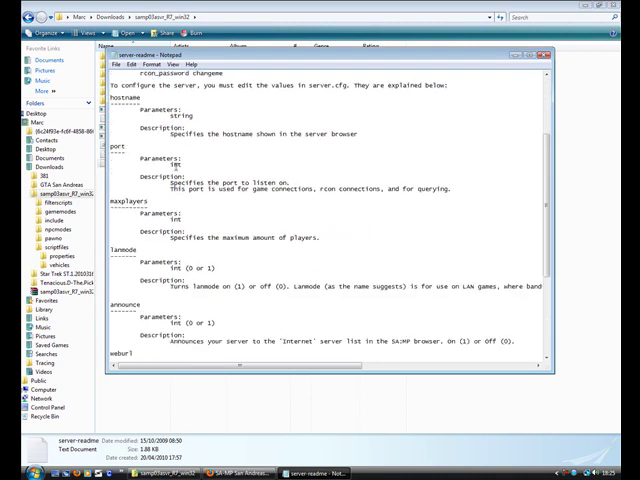
scroll(150, 155, "down", 1)
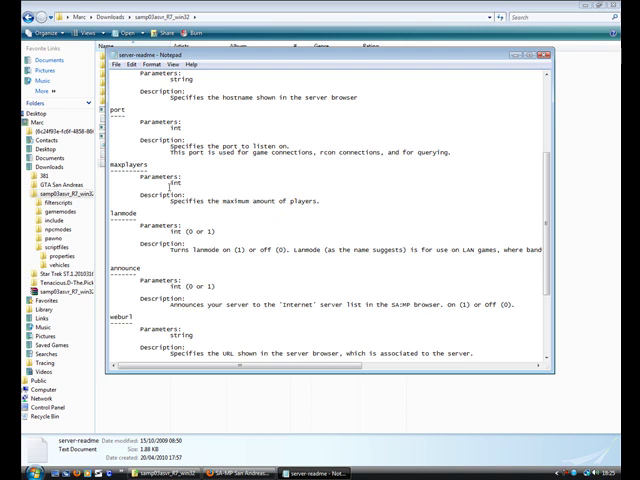
scroll(169, 183, "down", 2)
scroll(169, 183, "down", 1)
scroll(169, 183, "up", 2)
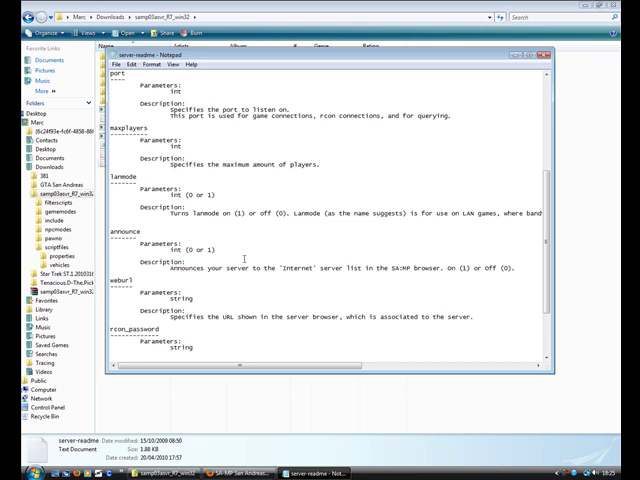
scroll(243, 258, "down", 2)
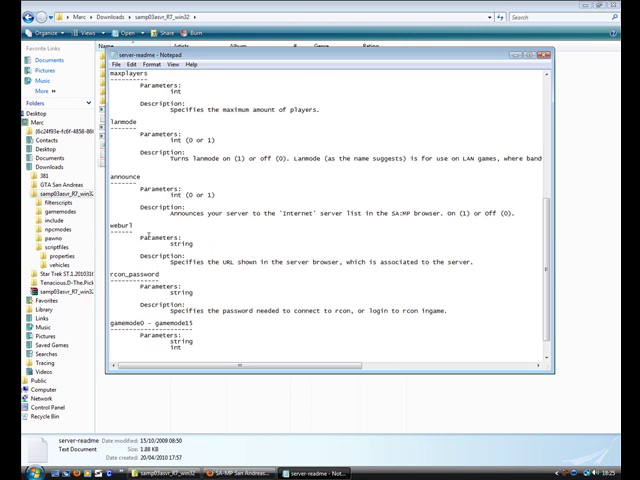
left_click_drag(141, 236, 276, 262)
left_click(300, 262)
scroll(165, 192, "up", 2)
scroll(165, 192, "up", 2)
scroll(165, 192, "up", 2)
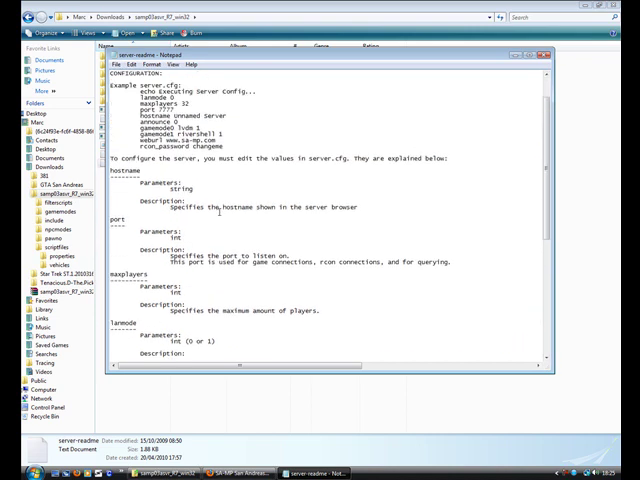
scroll(230, 160, "down", 3)
scroll(230, 160, "down", 1)
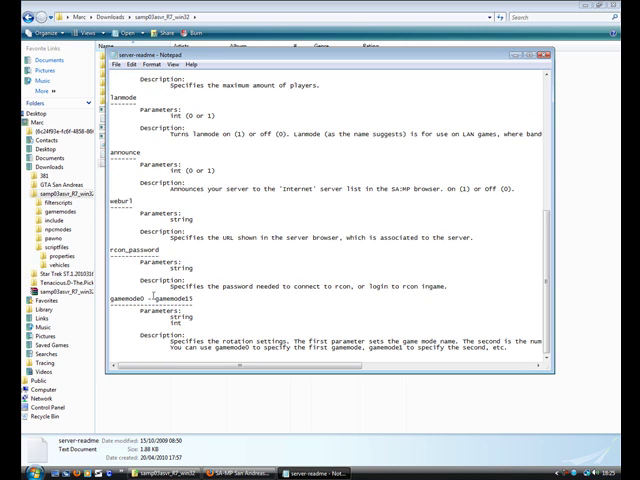
left_click(547, 56)
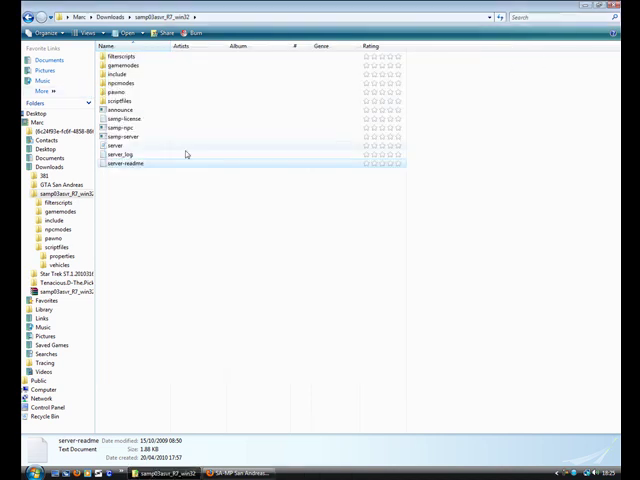
Open the server config file in Notepad through Open With
right_click(115, 146)
left_click(149, 187)
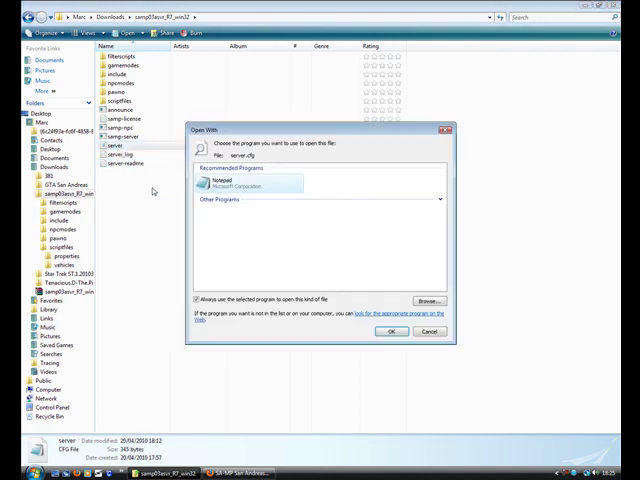
double_click(217, 185)
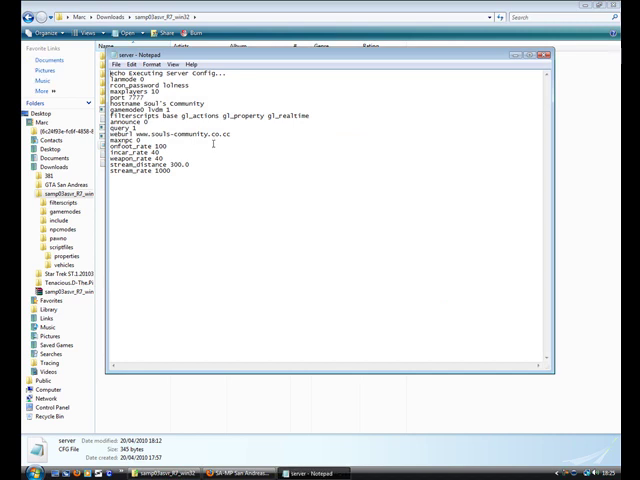
Review the lanmode, rcon_password, maxplayers 10, port, hostname Soul's Community and weburl lines
left_click_drag(110, 79, 145, 79)
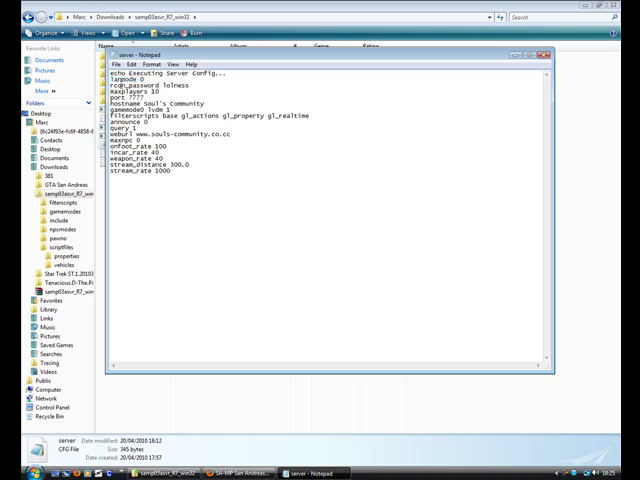
left_click_drag(118, 85, 140, 85)
left_click(130, 85)
double_click(175, 85)
left_click(175, 85)
left_click_drag(112, 91, 160, 91)
left_click(163, 91)
left_click_drag(128, 97, 146, 97)
type("8000")
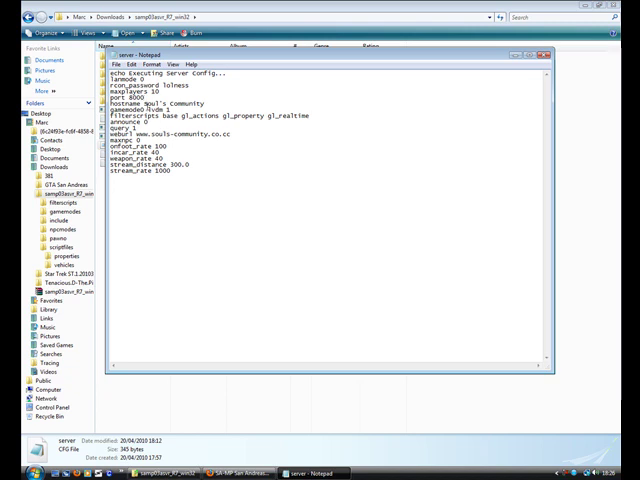
left_click_drag(144, 103, 228, 104)
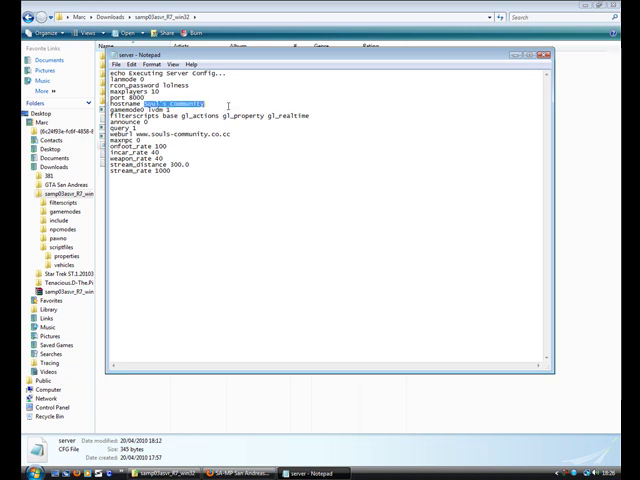
double_click(136, 97)
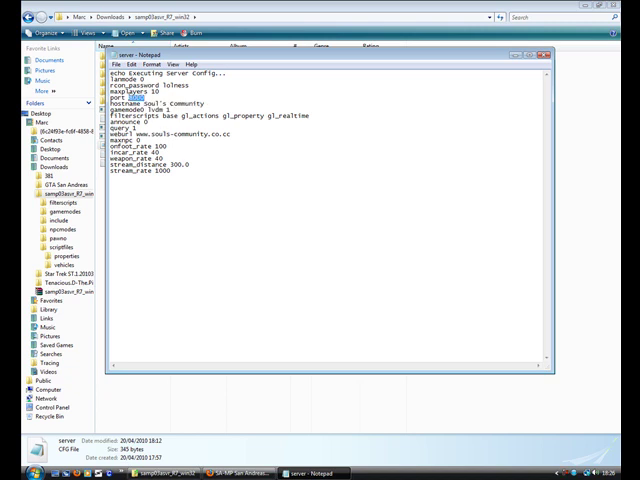
type("7777")
left_click_drag(134, 135, 236, 135)
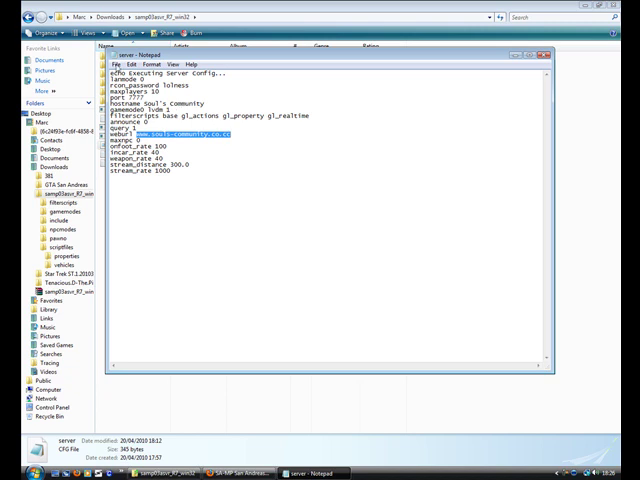
Save the edited server config and close Notepad
left_click(116, 64)
left_click(147, 96)
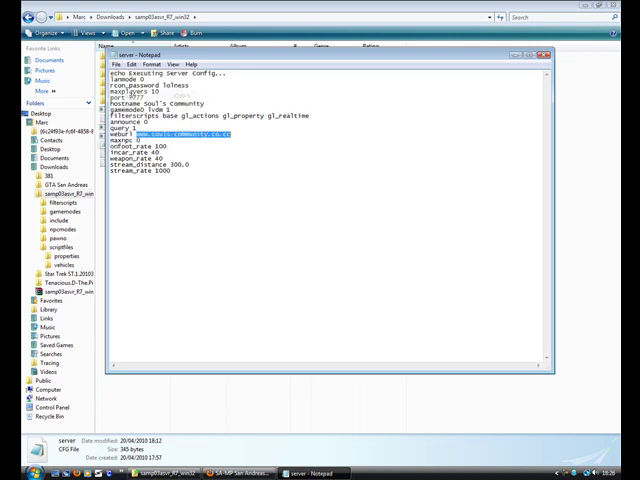
left_click(546, 56)
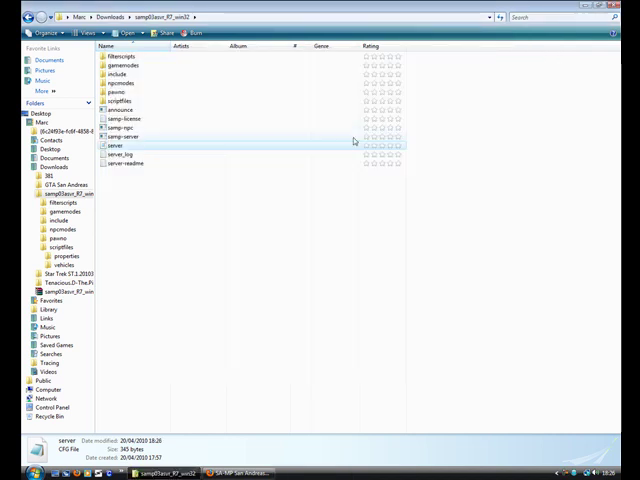
Go to the NETGEAR port forwarding page and start a new custom service
left_click(240, 473)
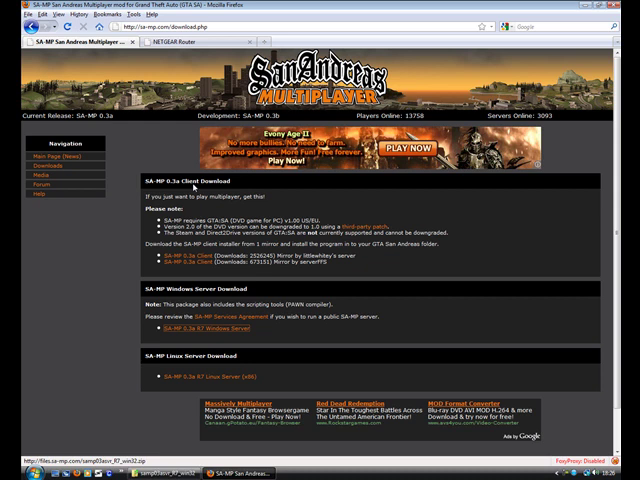
left_click(175, 42)
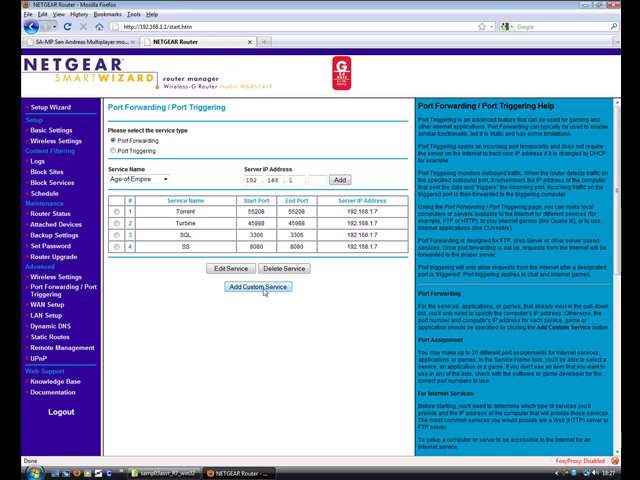
left_click(265, 289)
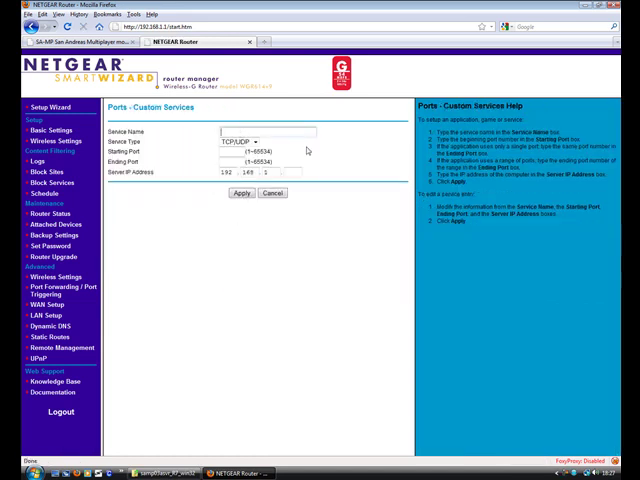
type("GTASAMP")
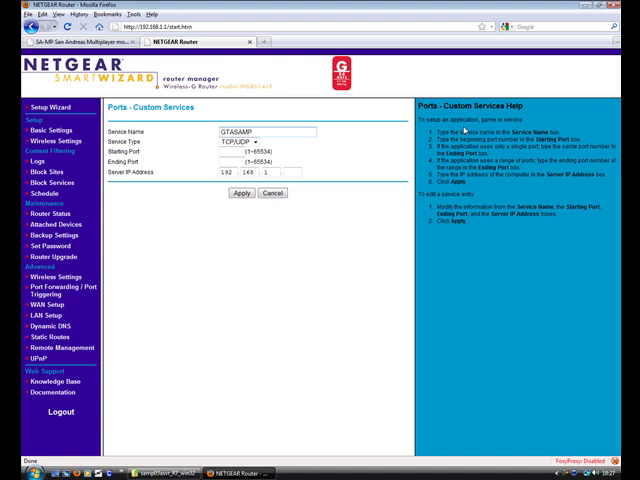
Enter GTASAMP, ports 7777–7777 and IP 192.168.1.7, then apply the rule
key("Tab")
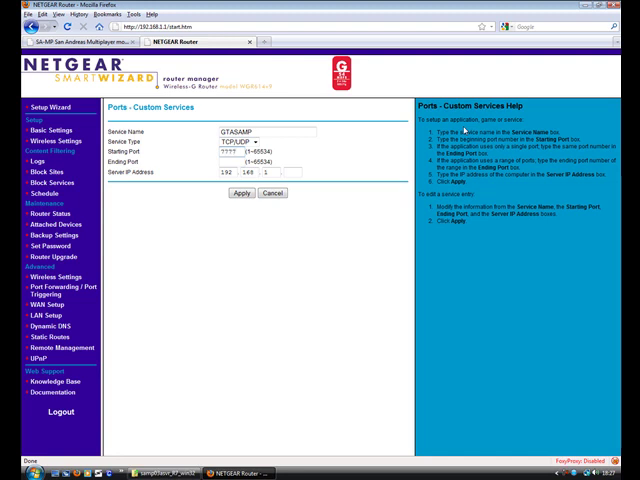
key("Tab")
key("shift+Tab")
type("7777")
key("Tab")
key("Tab")
key("Tab")
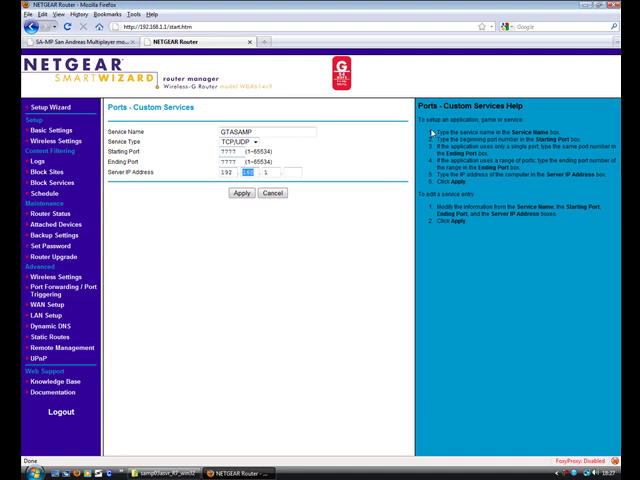
type("7")
left_click(242, 193)
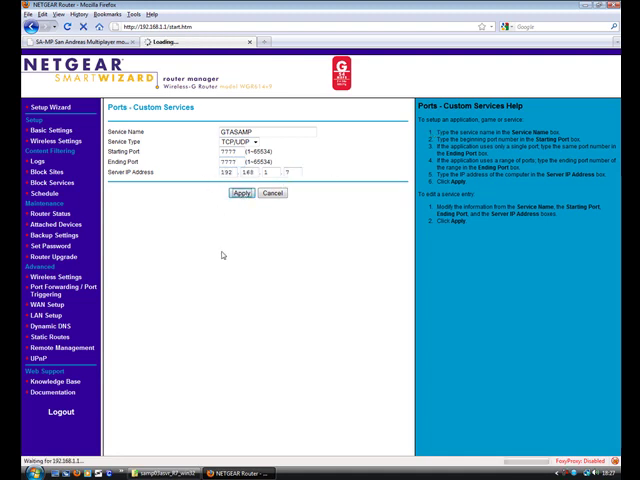
left_click_drag(170, 258, 260, 312)
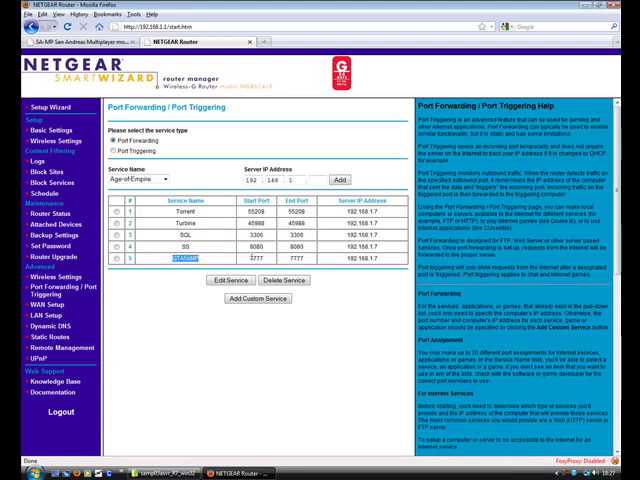
left_click(190, 285)
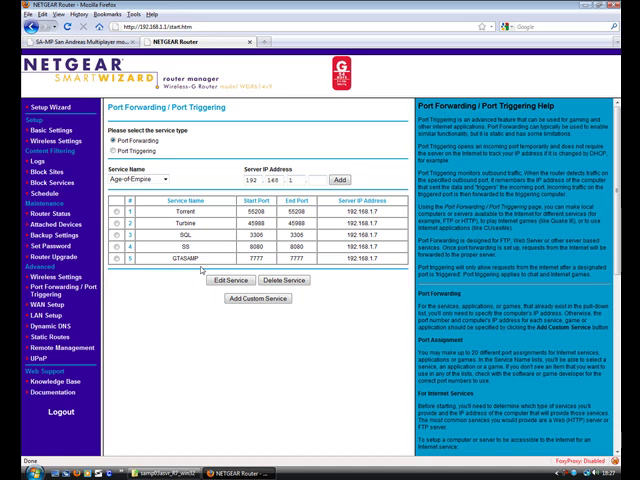
Launch samp-server.exe and close the server folder window
key("alt+Tab")
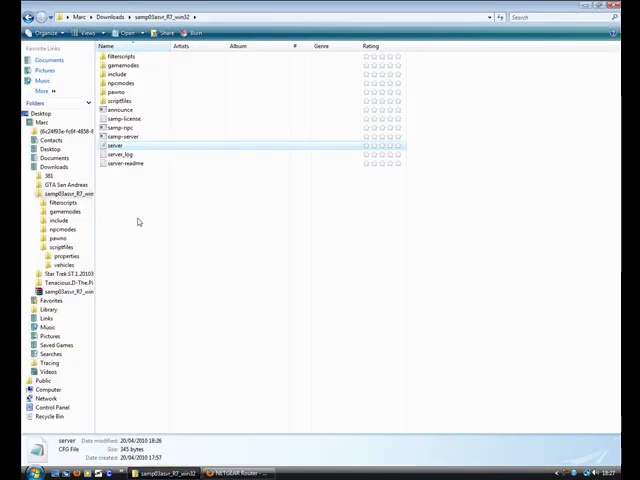
double_click(122, 136)
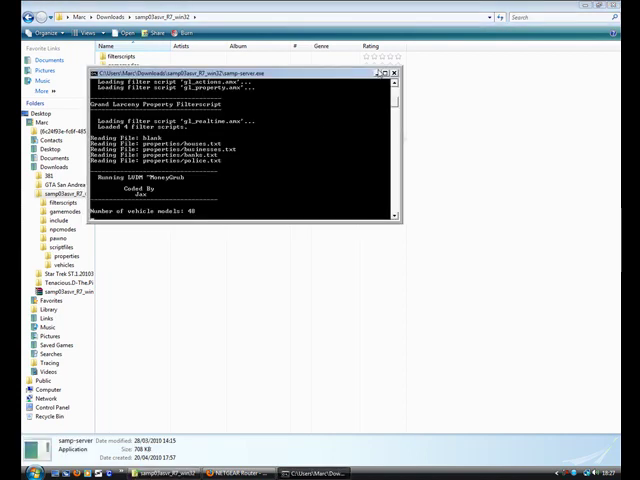
left_click(300, 5)
left_click(613, 6)
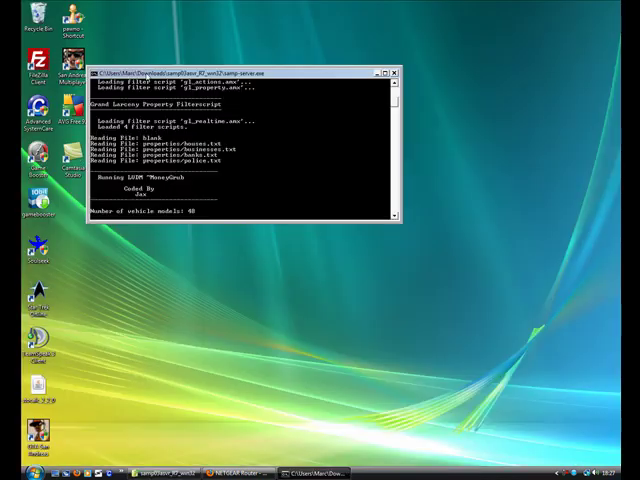
left_click_drag(148, 74, 196, 74)
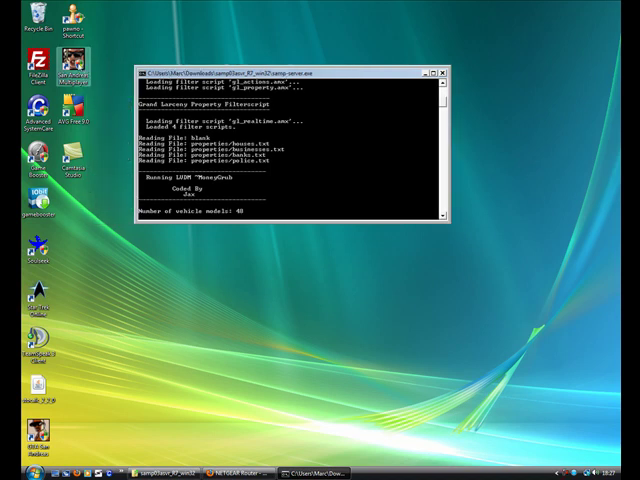
In the SA-MP client, confirm Soul's Community is online, then close the client
double_click(72, 65)
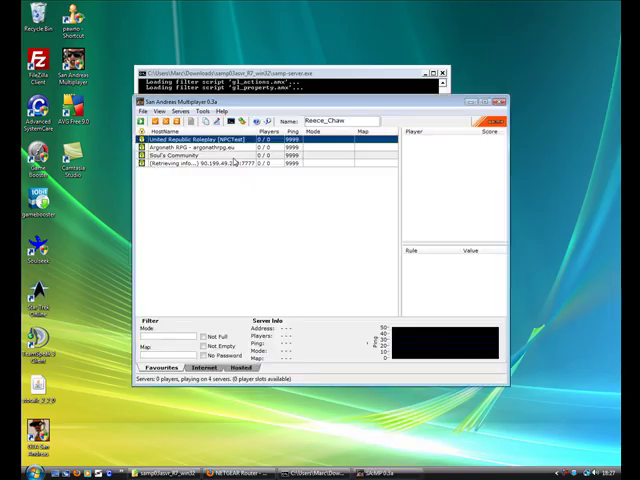
left_click(190, 139)
left_click(175, 155)
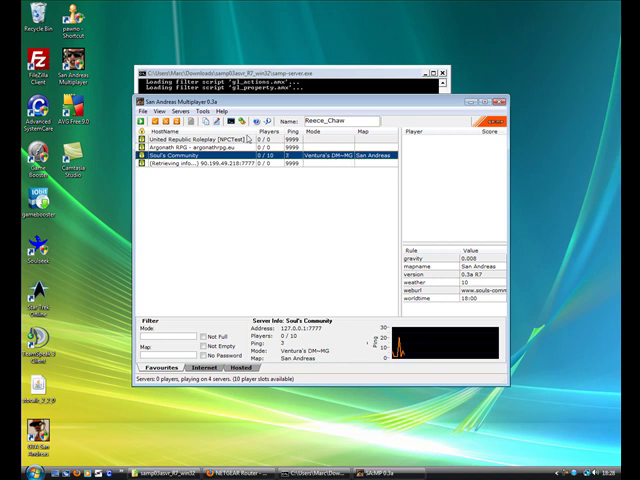
left_click(500, 103)
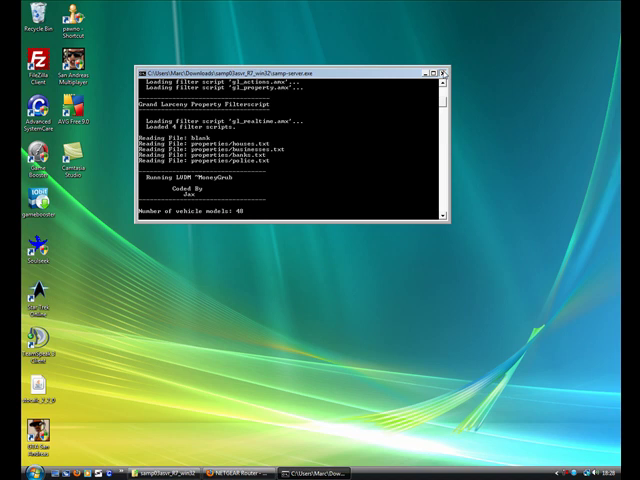
Close the server console and browse the server's gamemodes folder
left_click(443, 75)
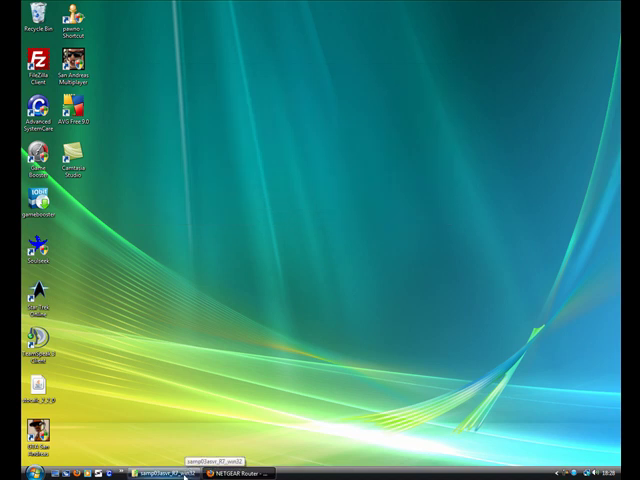
left_click(184, 474)
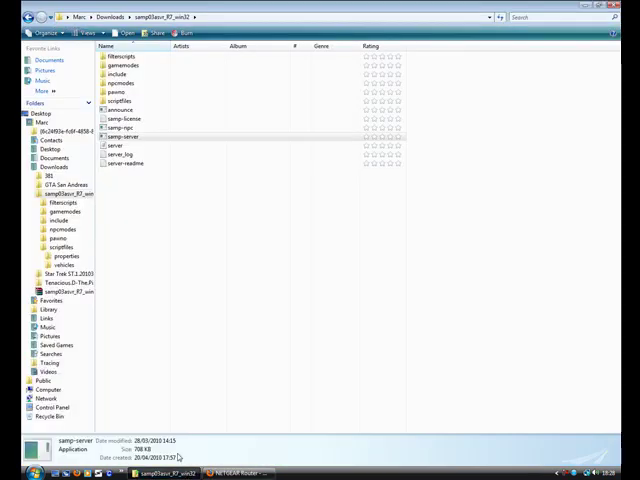
left_click(118, 57)
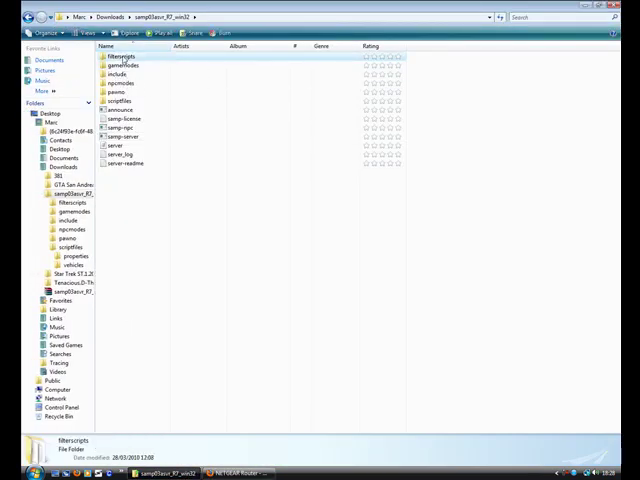
double_click(112, 66)
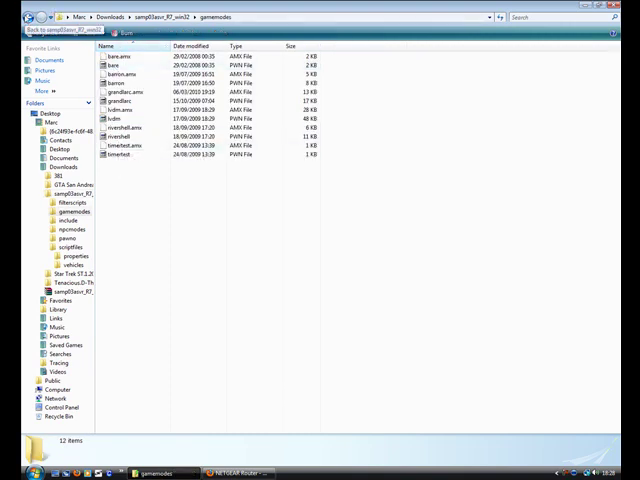
left_click(28, 16)
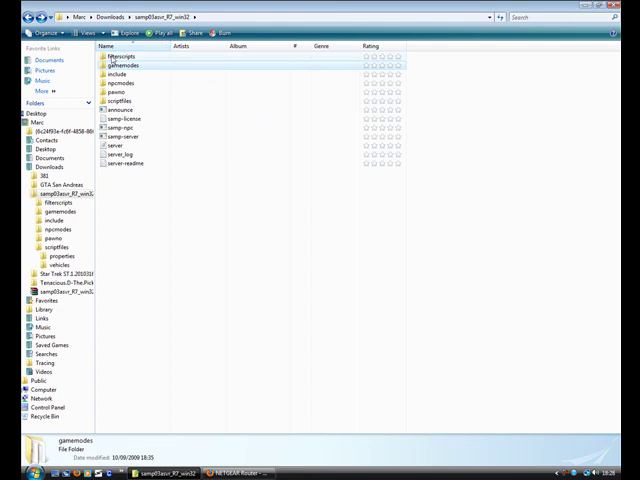
Browse the filterscripts folder, return to the server files, and close Explorer
double_click(112, 58)
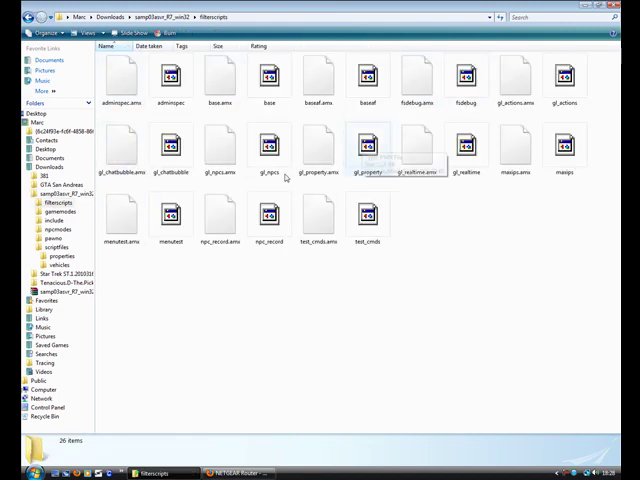
left_click(28, 16)
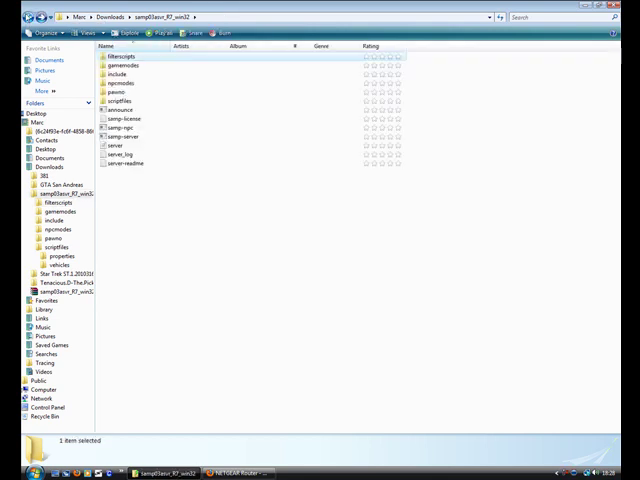
left_click(118, 92)
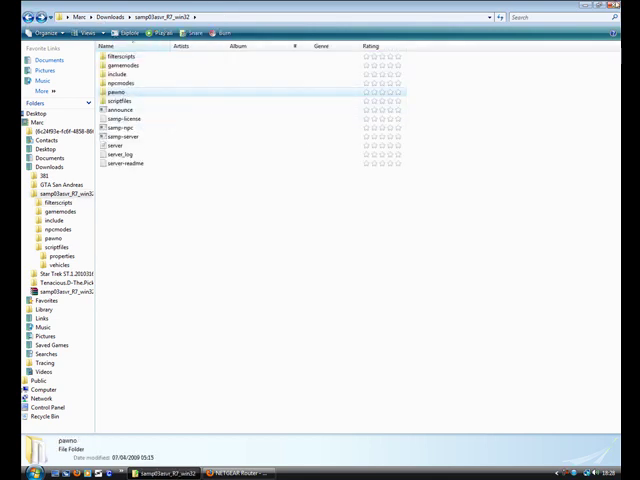
key("alt+F4")
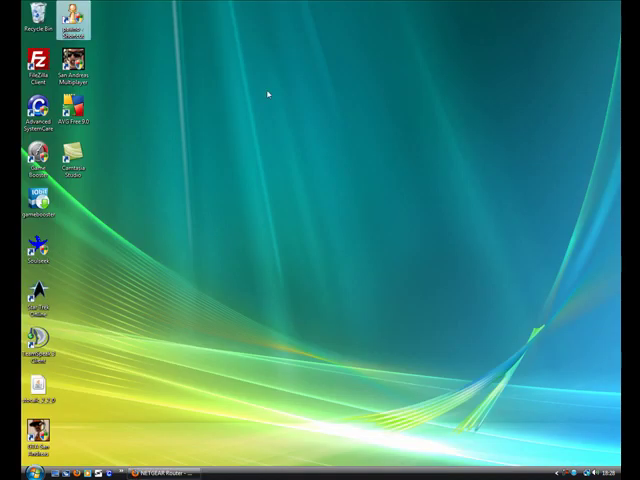
In a new Pawno script, delete the #if defined FILTERSCRIPT to #else block and leftover blank lines
double_click(72, 16)
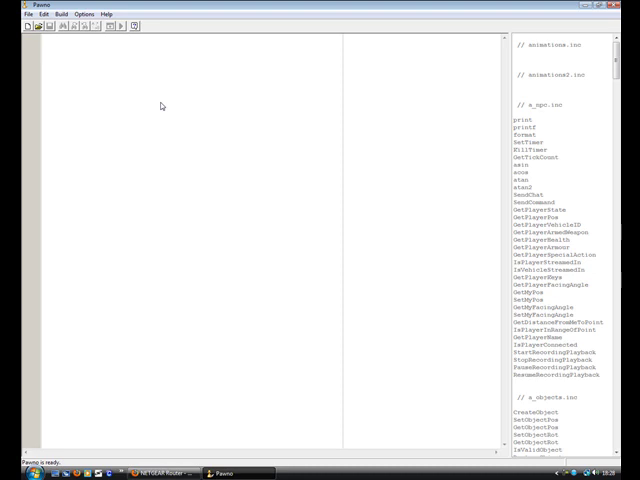
left_click(29, 26)
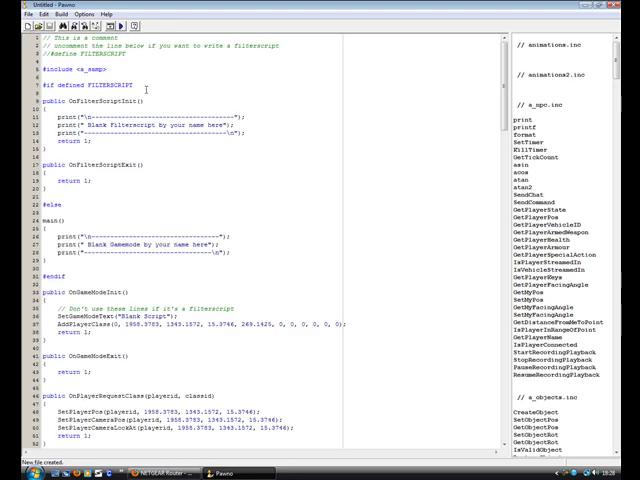
left_click_drag(62, 204, 28, 84)
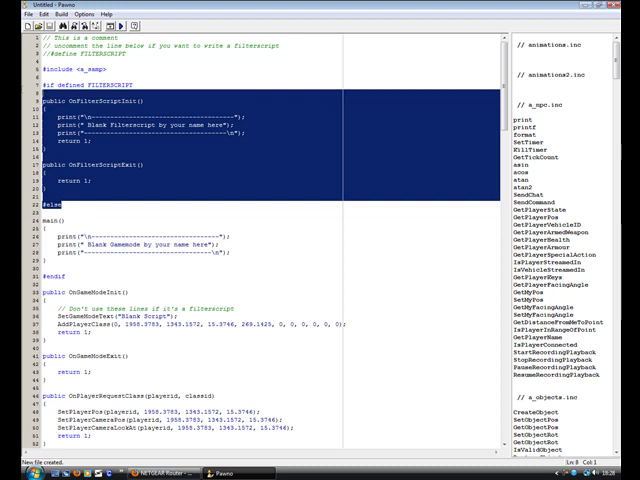
key("Delete")
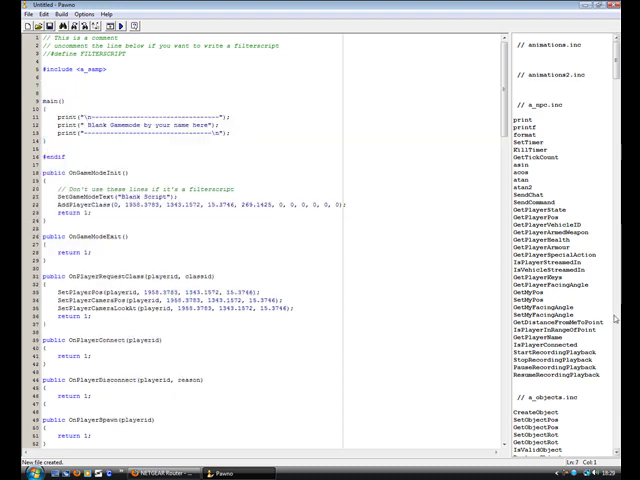
key("Delete")
key("Delete")
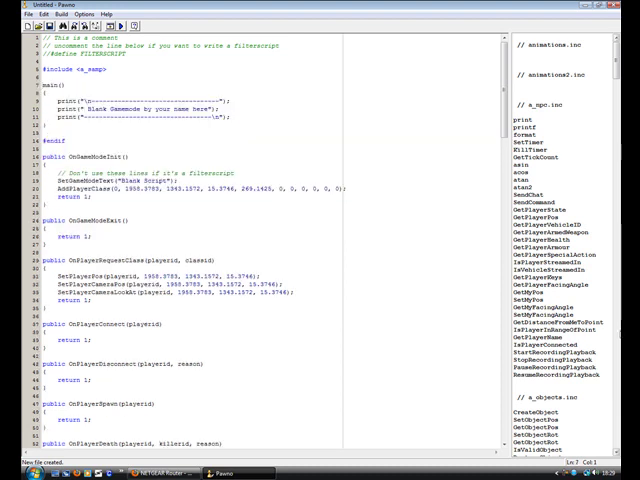
Replace 'your name here' with the author name and 'Blank Gamemode' with 'youtube'
left_click_drag(155, 108, 207, 108)
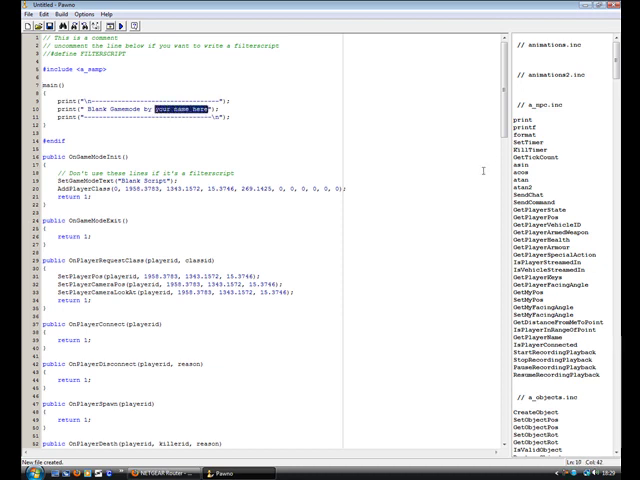
type("soulbna")
key("BackSpace")
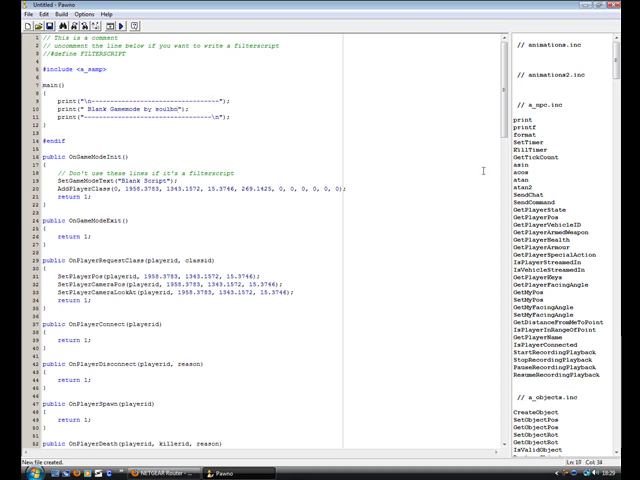
type("anis")
left_click_drag(140, 108, 88, 108)
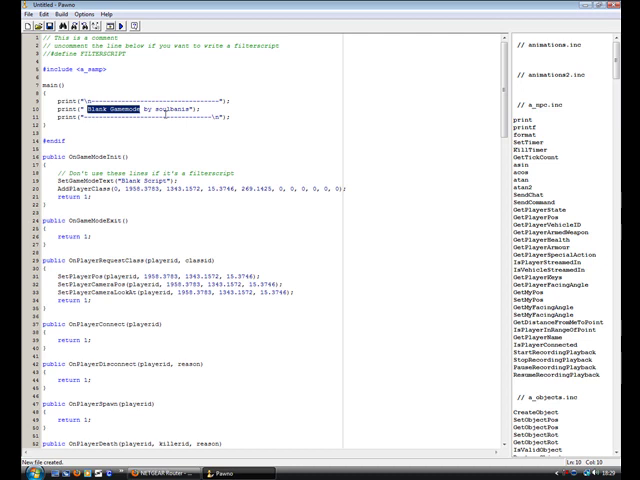
type("yourgm")
type("e")
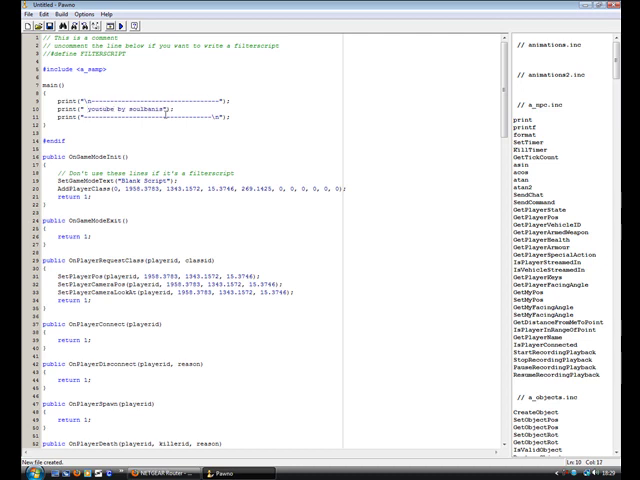
left_click(163, 324)
scroll(130, 300, "down", 8)
scroll(130, 300, "down", 6)
scroll(130, 330, "down", 8)
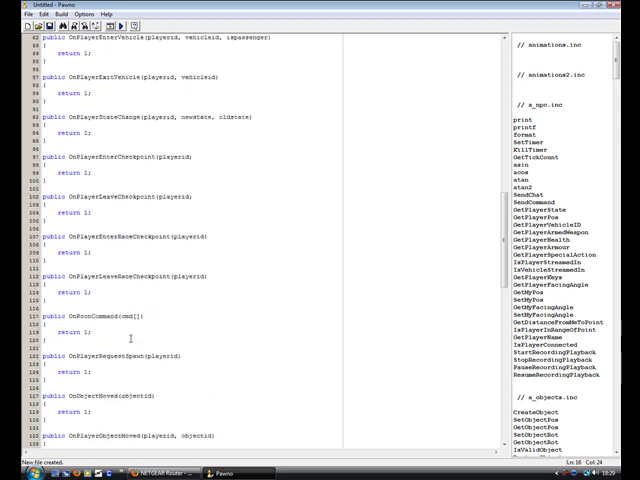
scroll(138, 347, "down", 8)
scroll(136, 330, "down", 4)
scroll(134, 315, "down", 3)
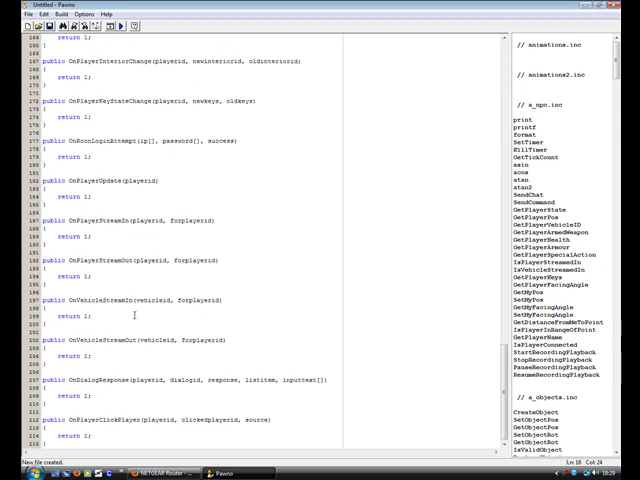
scroll(143, 317, "up", 5)
scroll(143, 317, "up", 5)
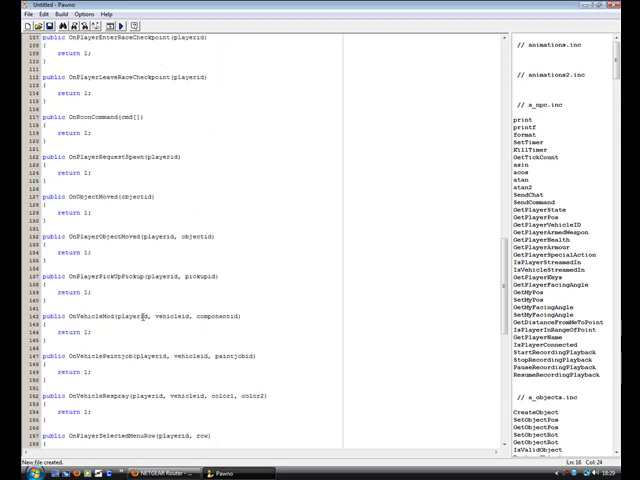
scroll(143, 317, "up", 5)
scroll(140, 317, "up", 4)
scroll(140, 317, "up", 6)
scroll(145, 310, "up", 4)
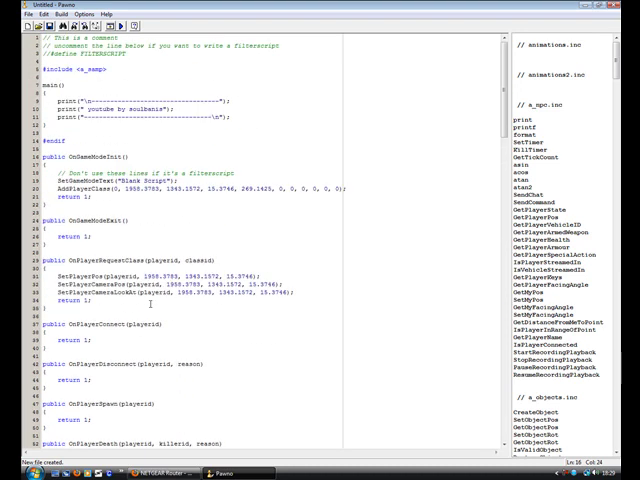
Close Pawno and answer its 'File modified. Save changes?' prompt
key("alt+F4")
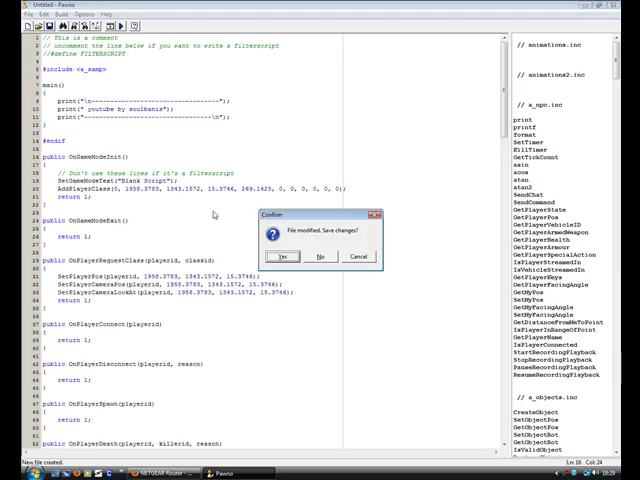
left_click(297, 258)
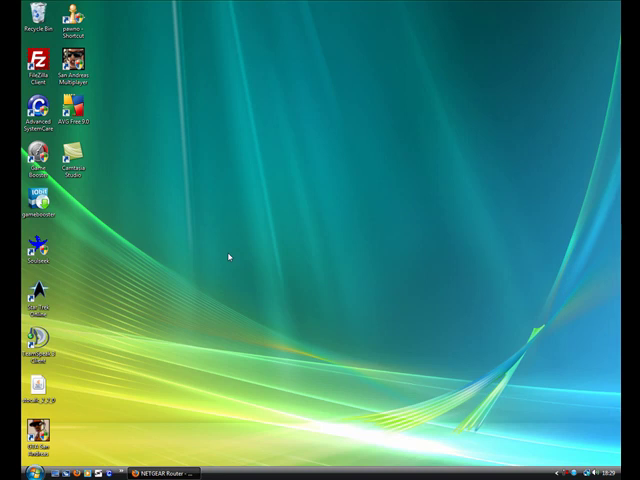